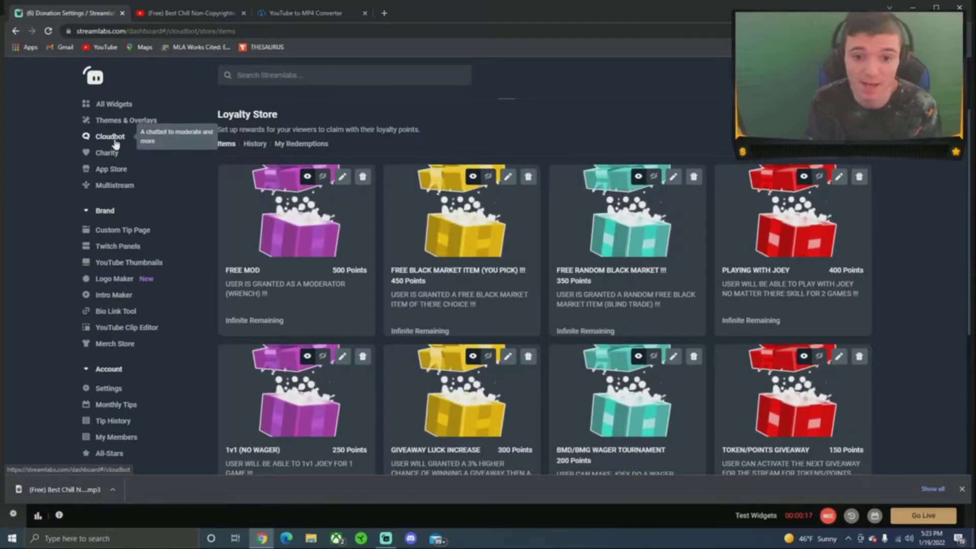
Step: Open the Loyalty tab to show the viewers' loyalty users table
scroll(497, 326, "up", 1)
scroll(498, 327, "down", 1)
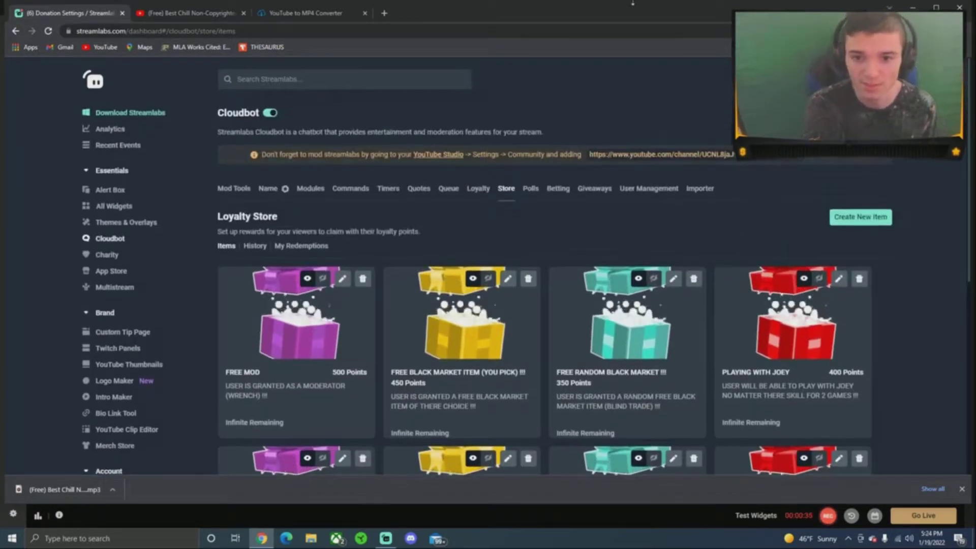
scroll(464, 344, "down", 4)
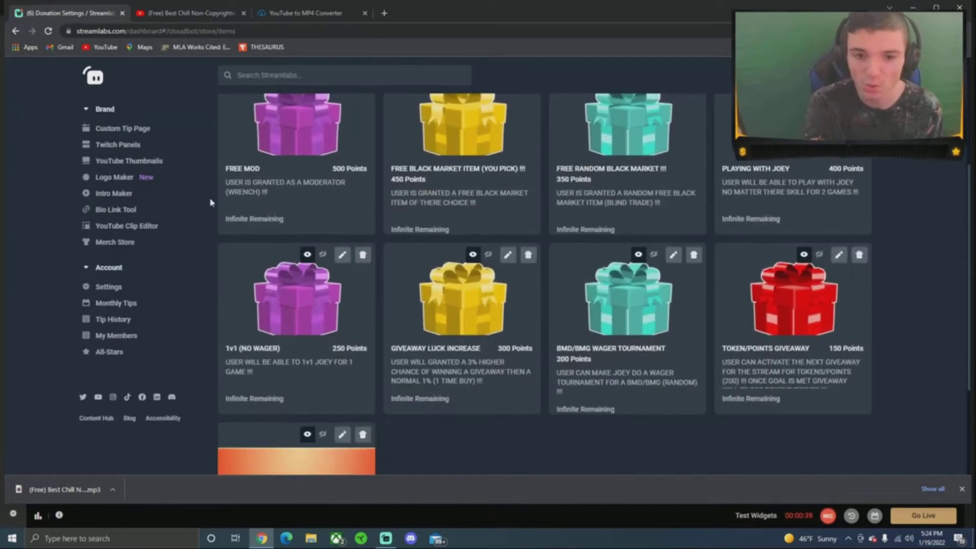
scroll(463, 345, "up", 2)
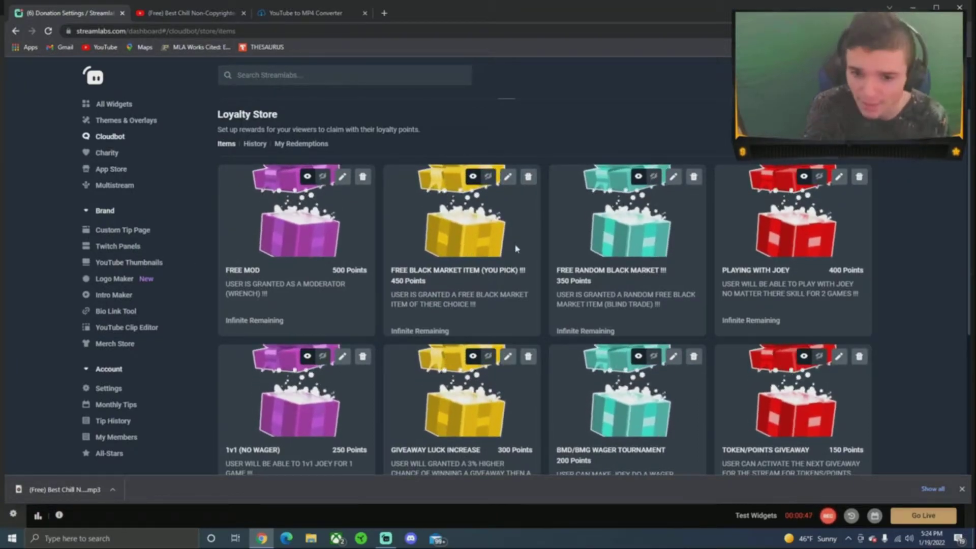
scroll(528, 326, "up", 3)
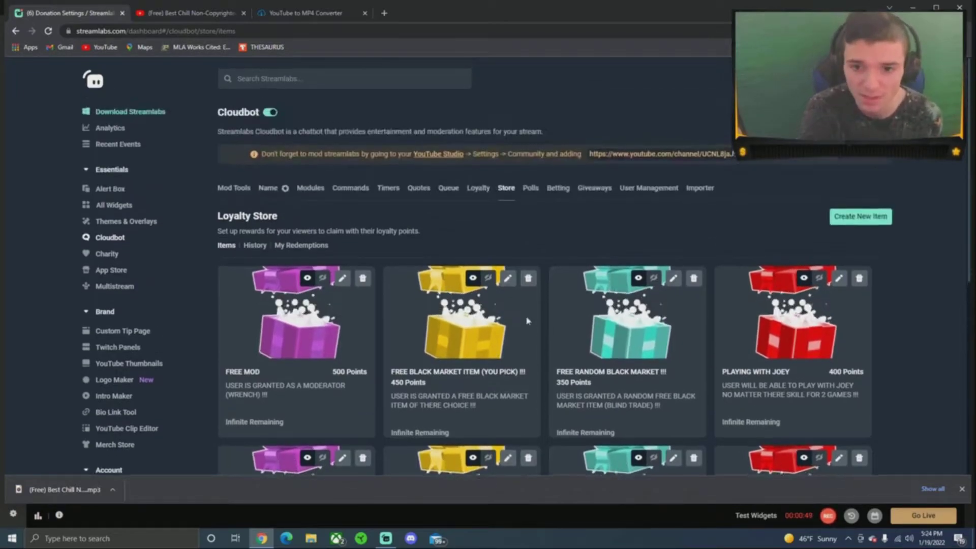
scroll(551, 295, "down", 5)
scroll(551, 290, "up", 4)
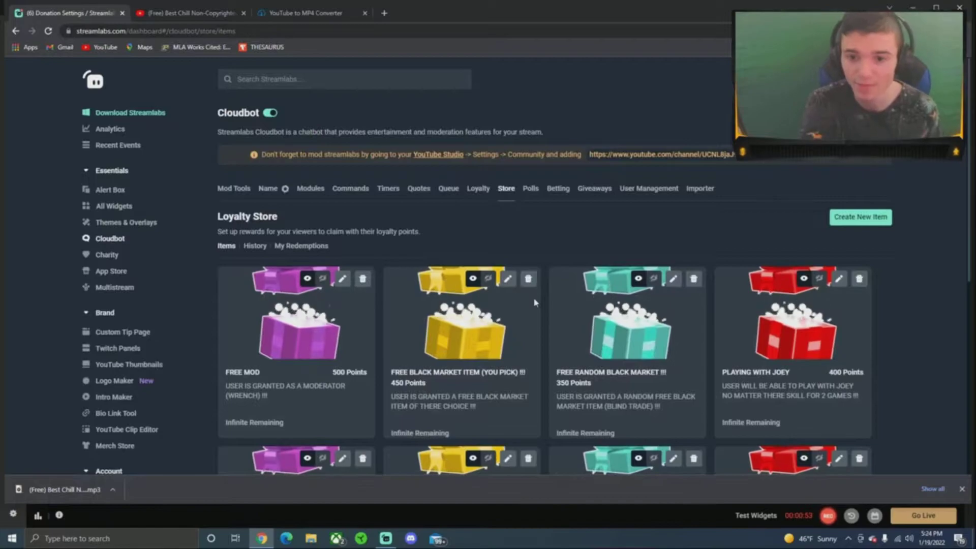
left_click(478, 191)
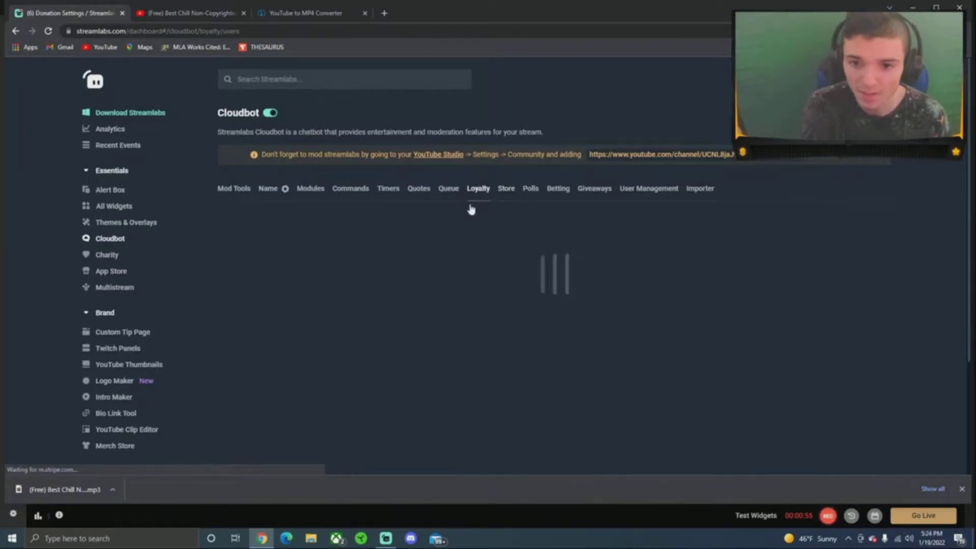
scroll(516, 324, "down", 5)
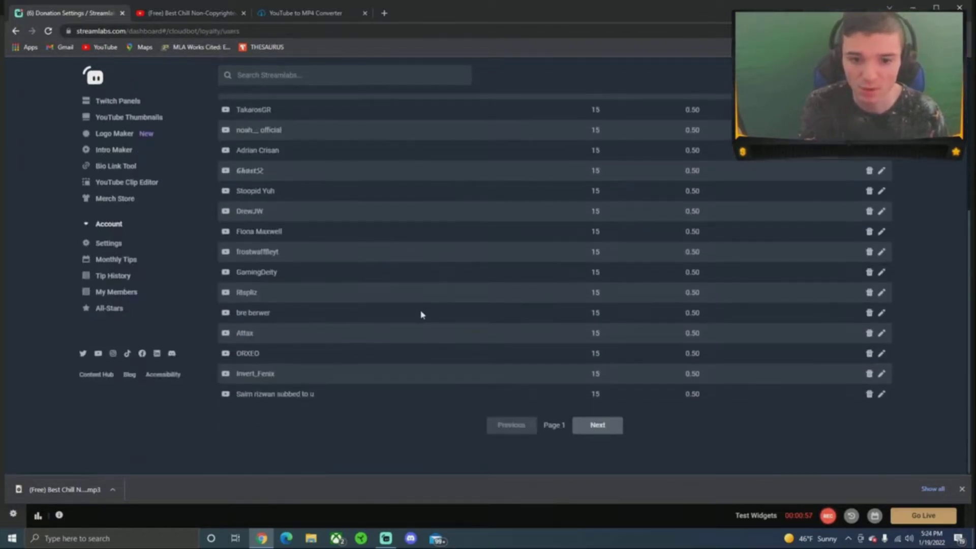
scroll(420, 312, "up", 5)
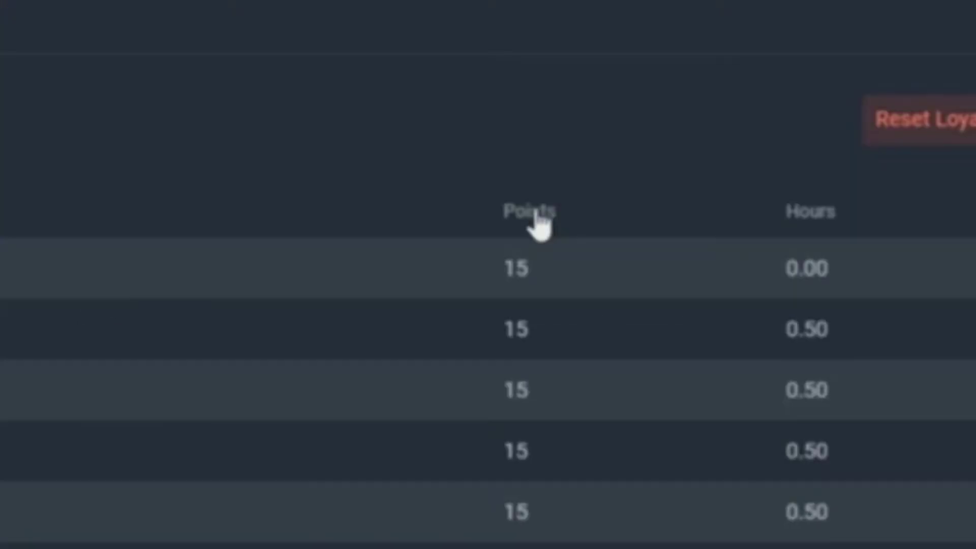
Step: Sort the loyalty users by Points, highest first, and scan the ranking
left_click(603, 281)
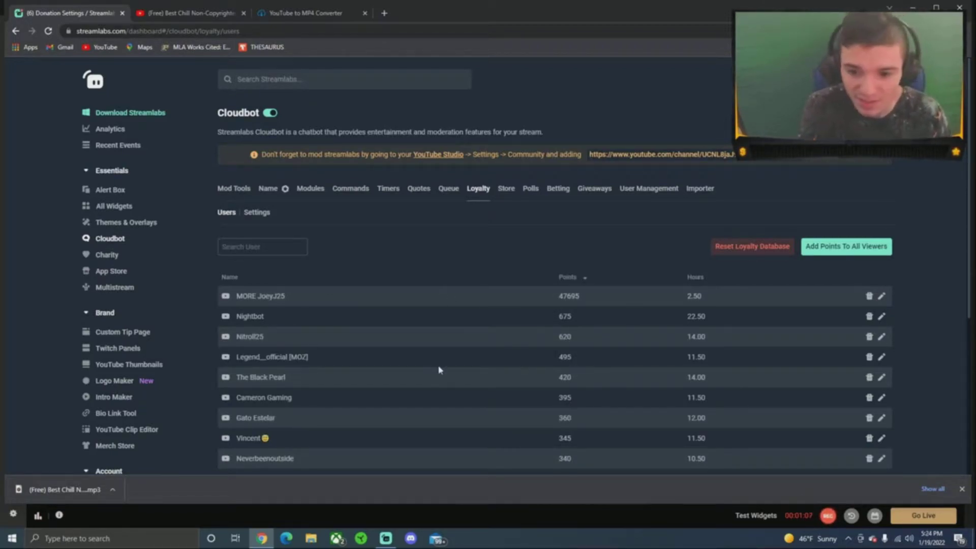
scroll(440, 370, "down", 1)
scroll(448, 368, "up", 1)
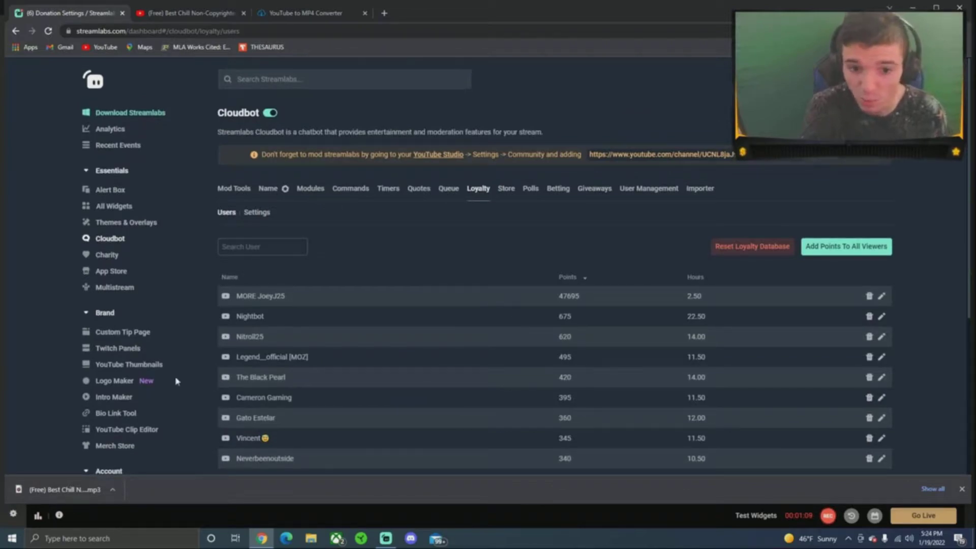
scroll(249, 391, "down", 3)
scroll(527, 325, "up", 3)
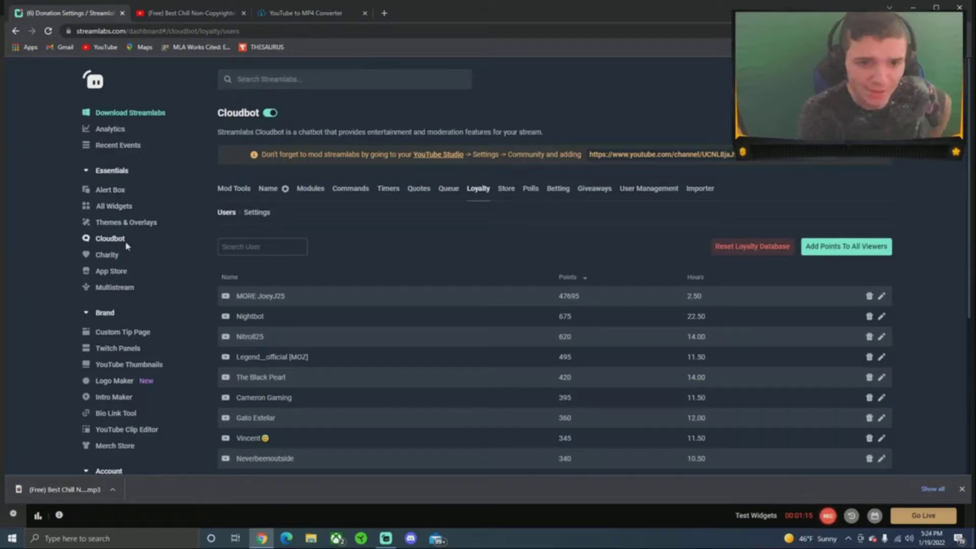
Step: Return to Cloudbot's Mod Tools page, then bring Streamlabs Desktop to the front
left_click(112, 243)
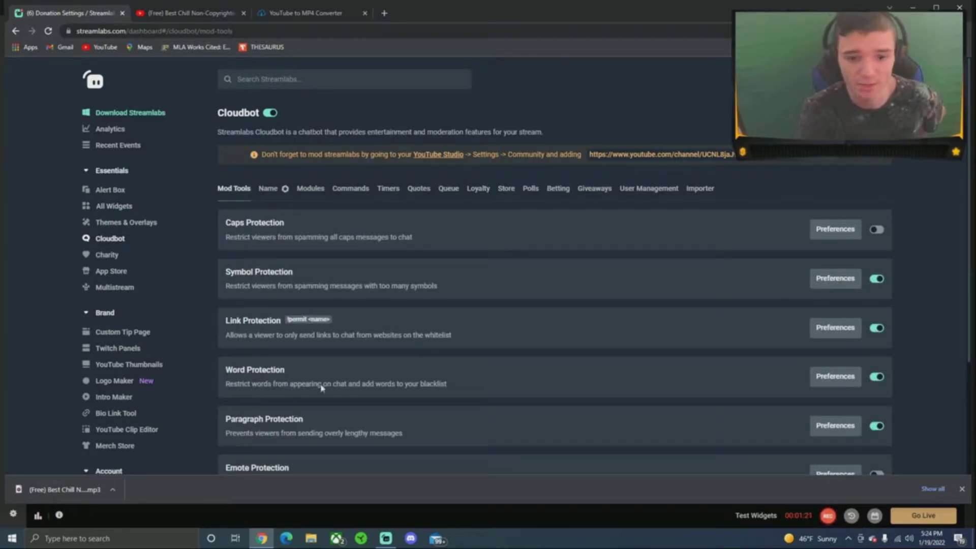
left_click(386, 538)
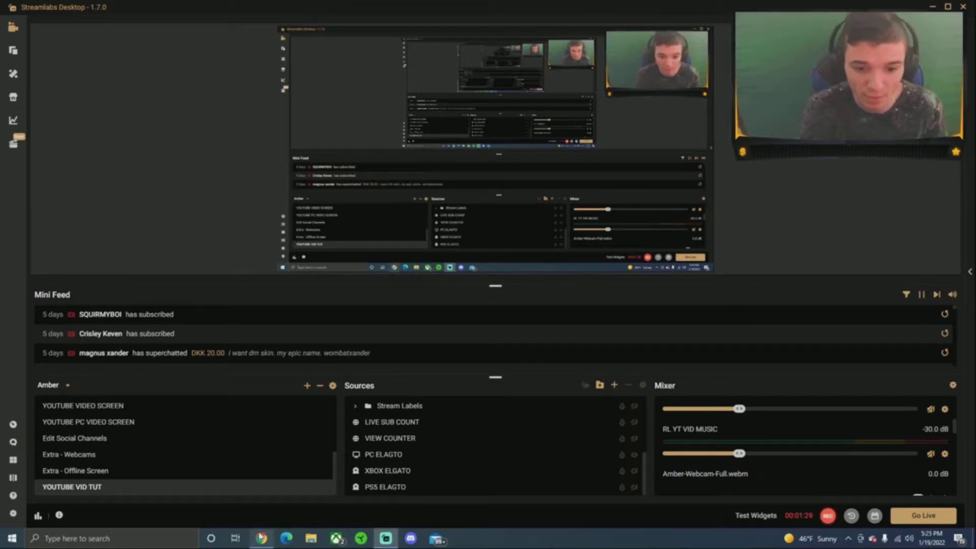
left_click(261, 538)
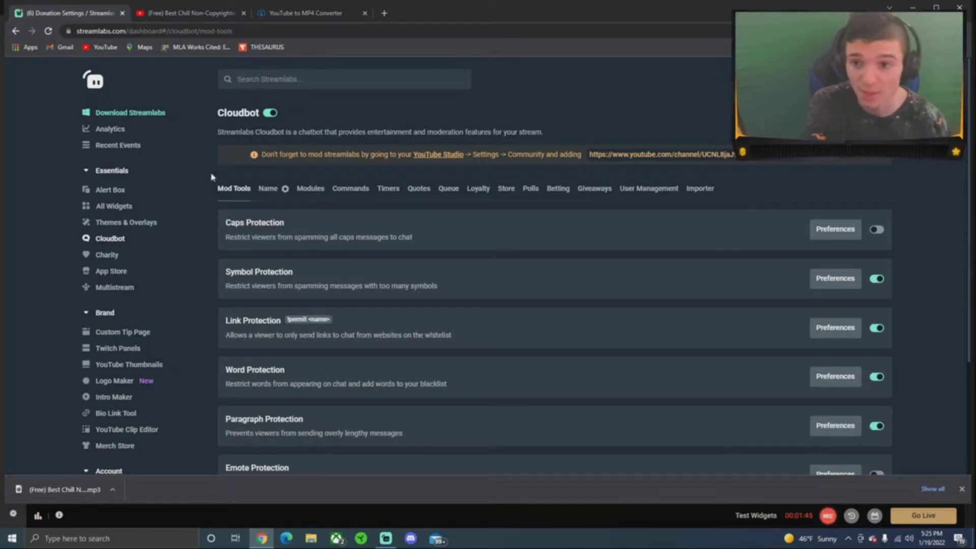
left_click(913, 7)
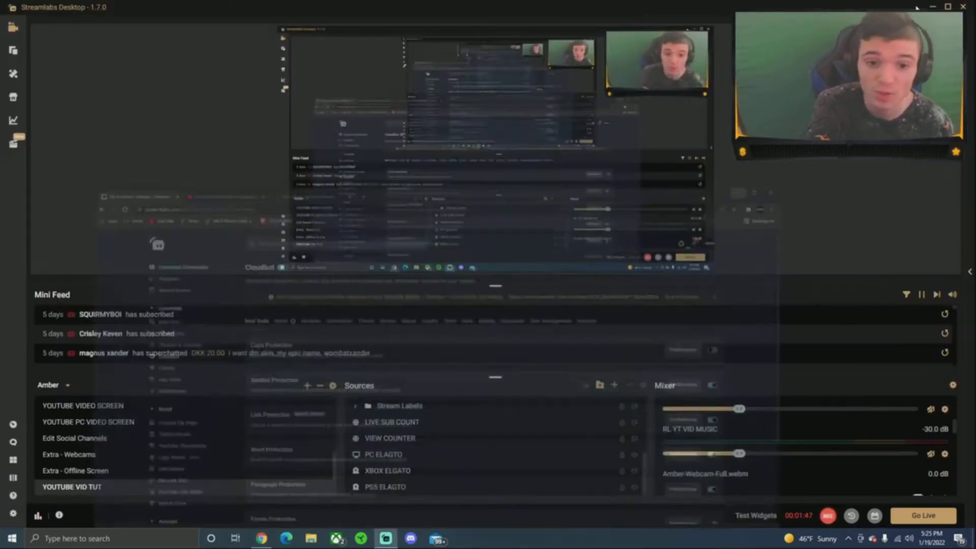
left_click(915, 6)
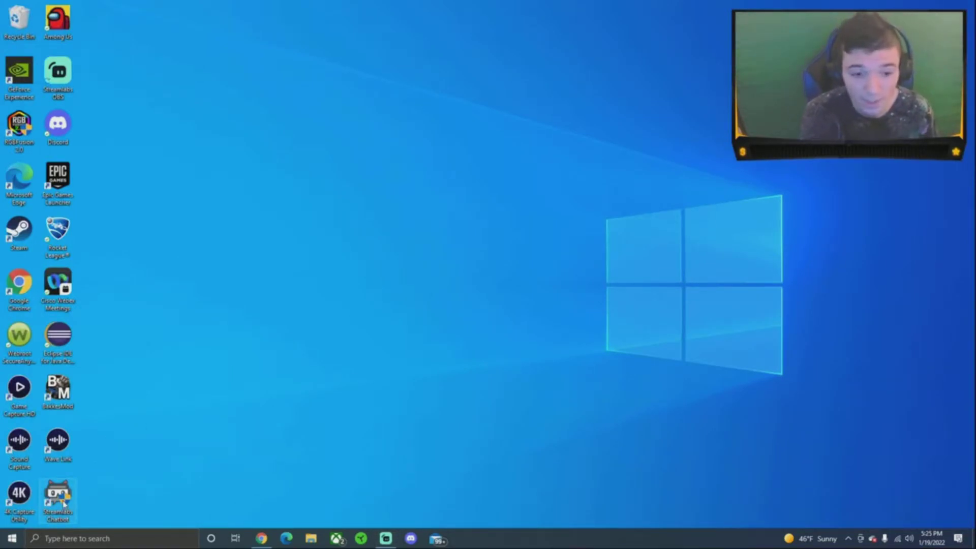
Step: Restore the Chrome window showing Cloudbot's Mod Tools protection list
left_click(261, 537)
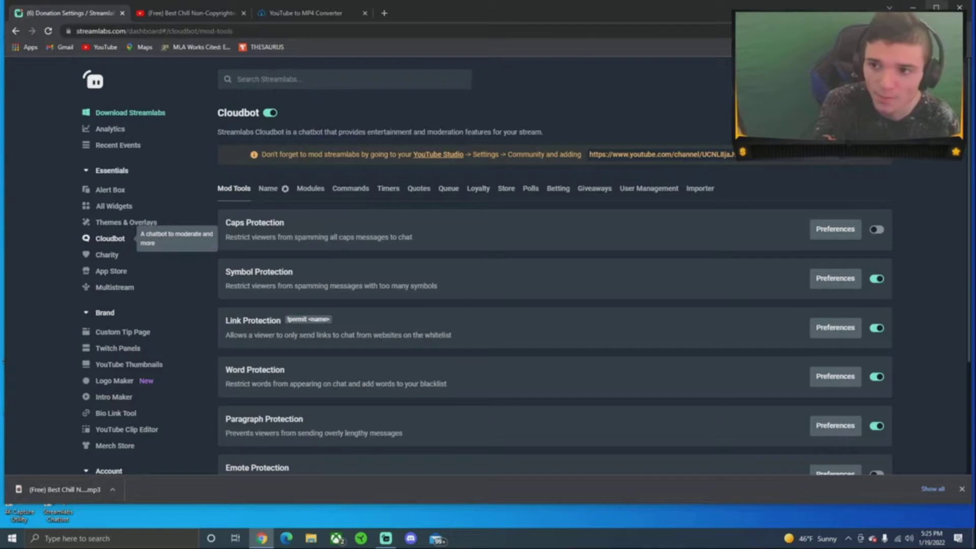
Step: Maximize Chrome, check the Name tab and Mod Tools, then switch to the YouTube tab
key("super+Up")
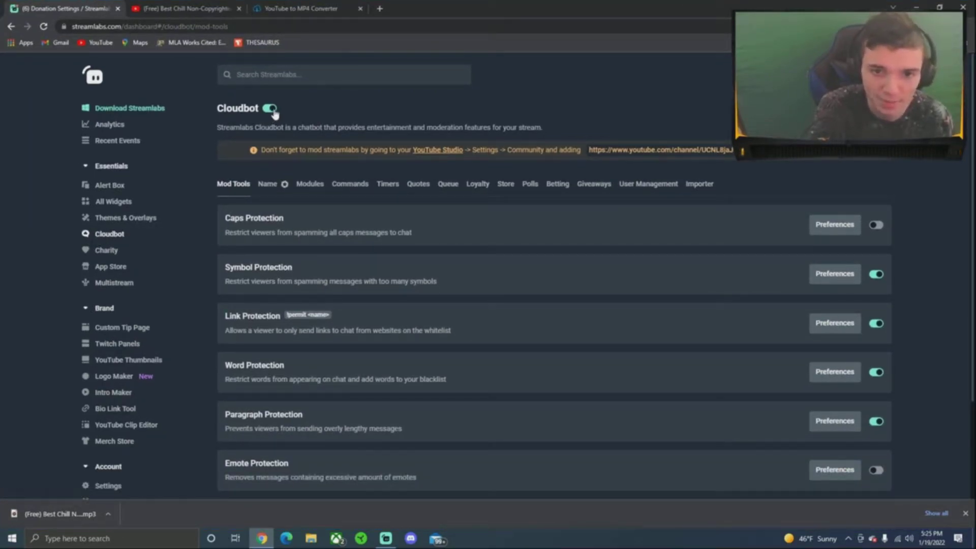
scroll(462, 355, "down", 3)
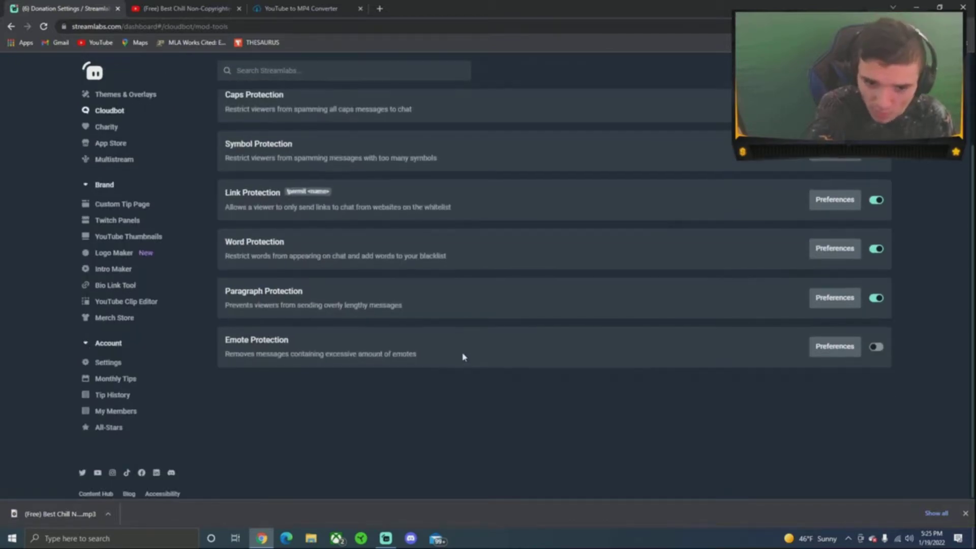
scroll(418, 337, "up", 3)
left_click(268, 184)
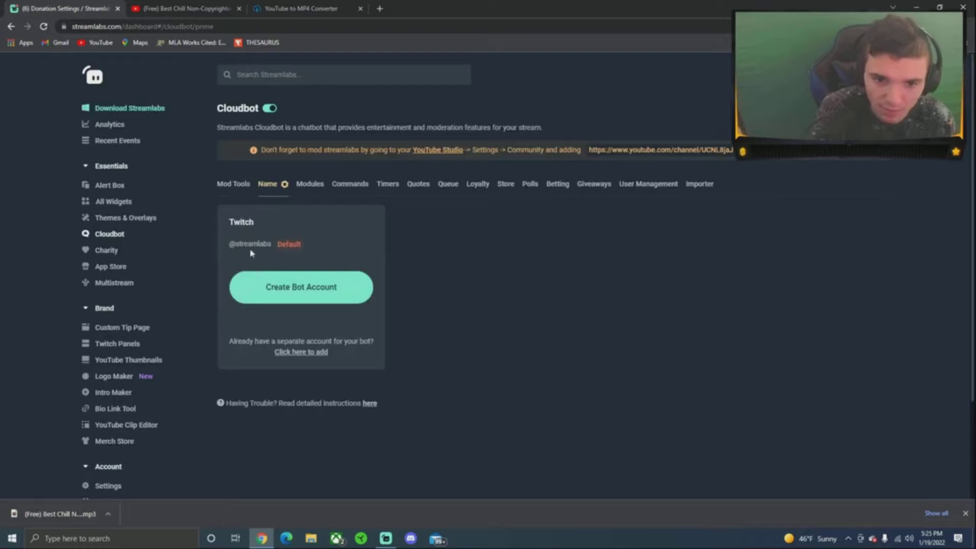
left_click(231, 190)
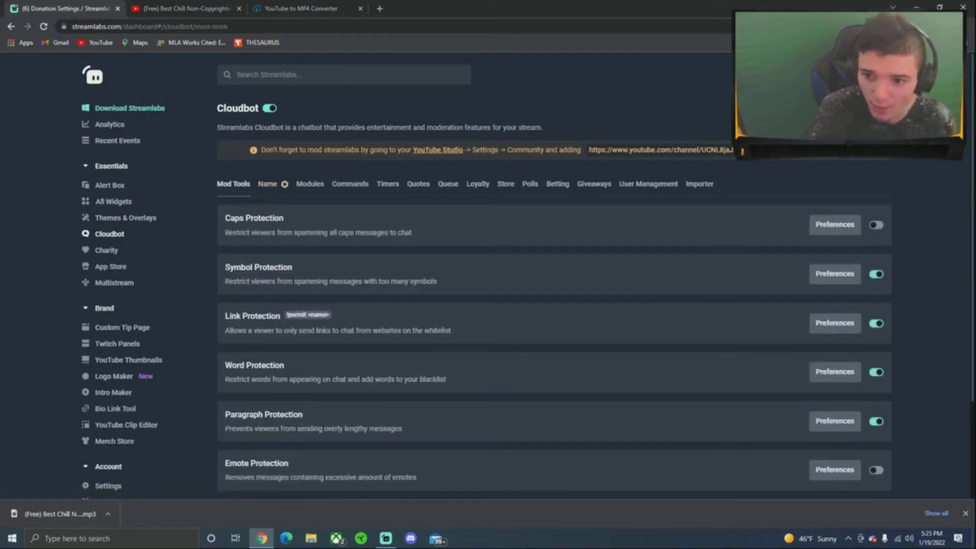
left_click(224, 8)
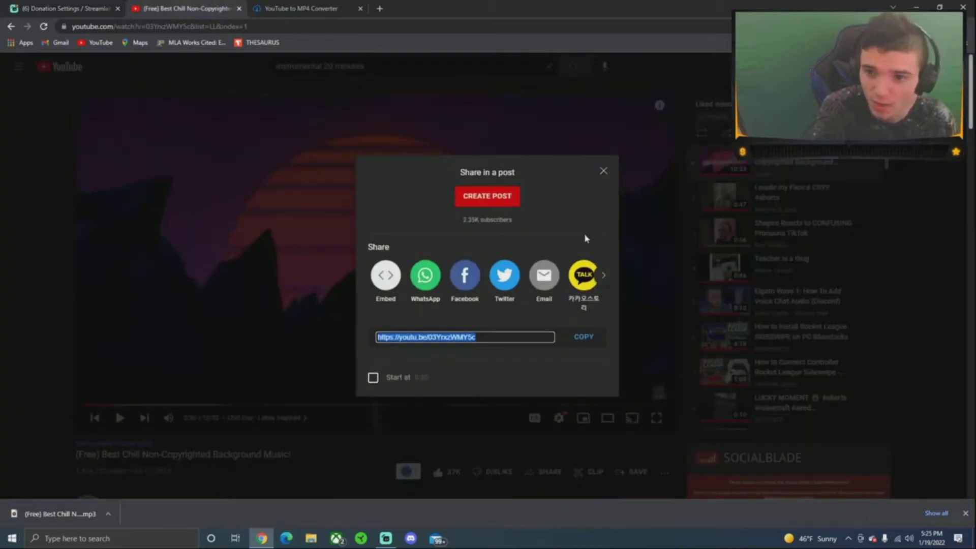
Step: Open YouTube Studio's Settings > Community to view the channel's moderators list
left_click(603, 172)
left_click(950, 66)
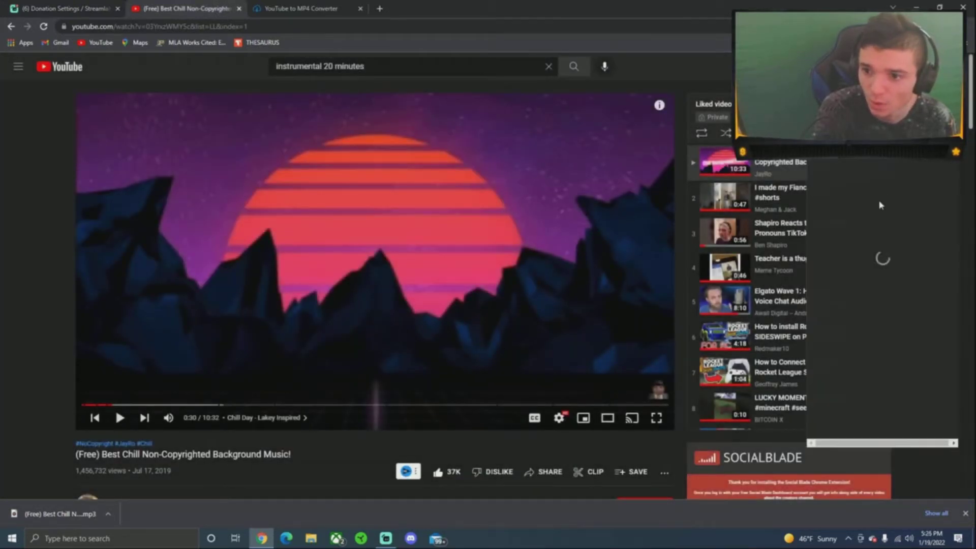
left_click(867, 180)
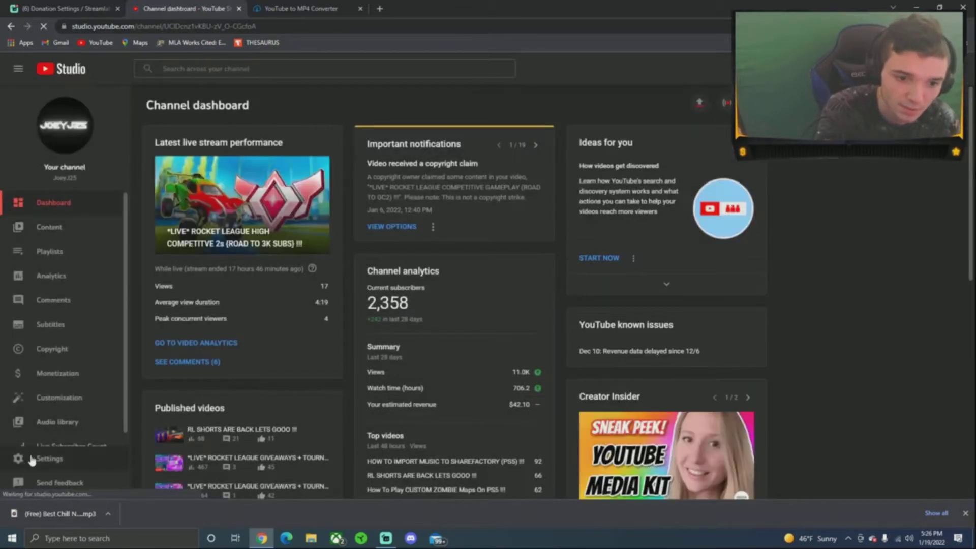
left_click(43, 457)
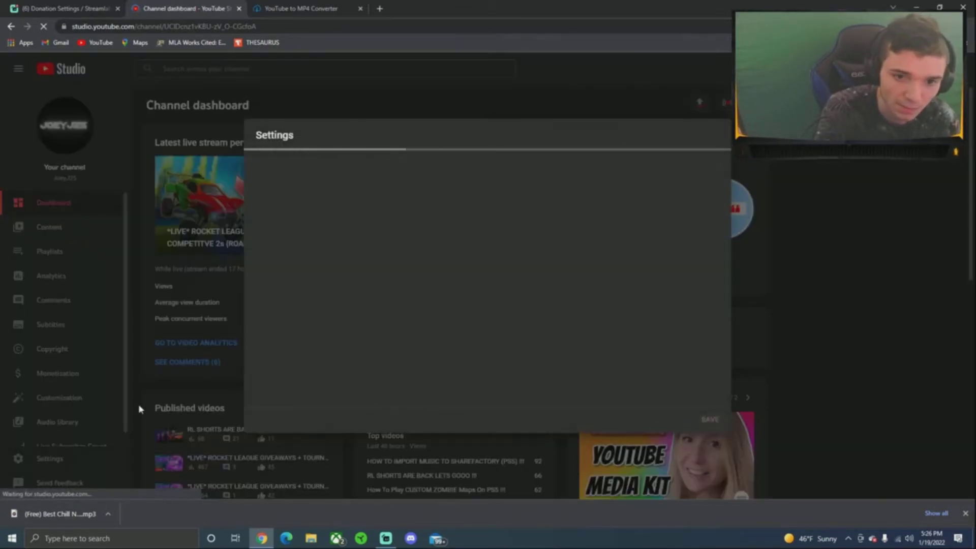
left_click(284, 274)
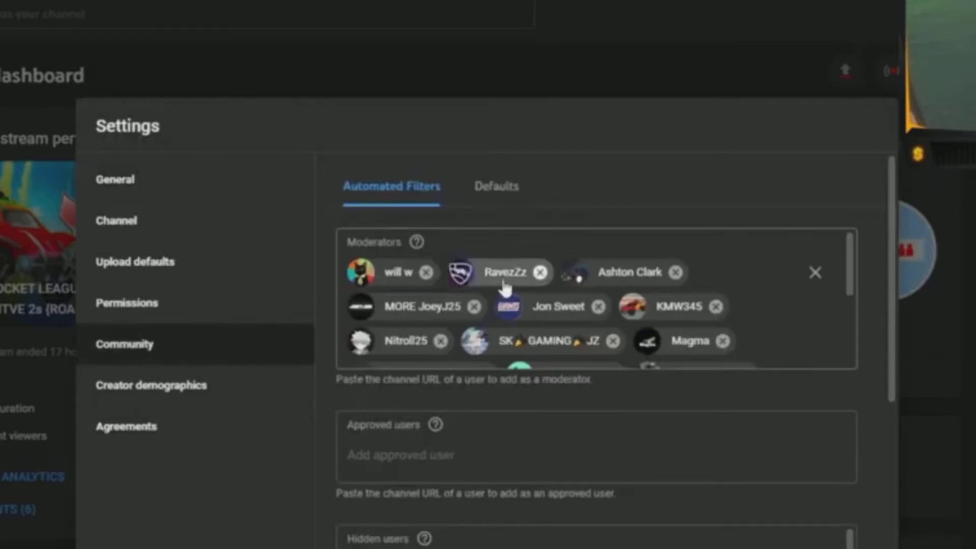
scroll(488, 239, "down", 3)
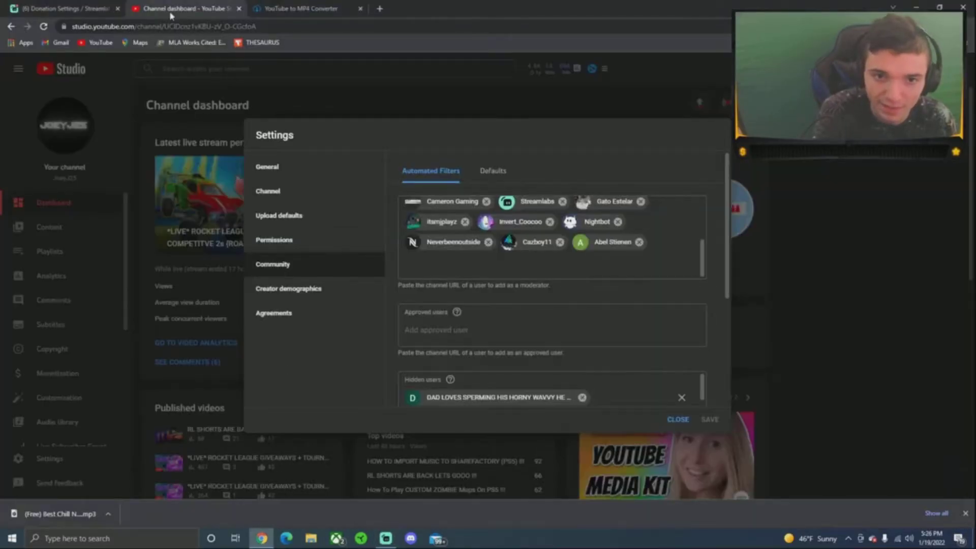
Step: Back in the Streamlabs Cloudbot tab, select the Streamlabs channel link
key("ctrl+shift+Tab")
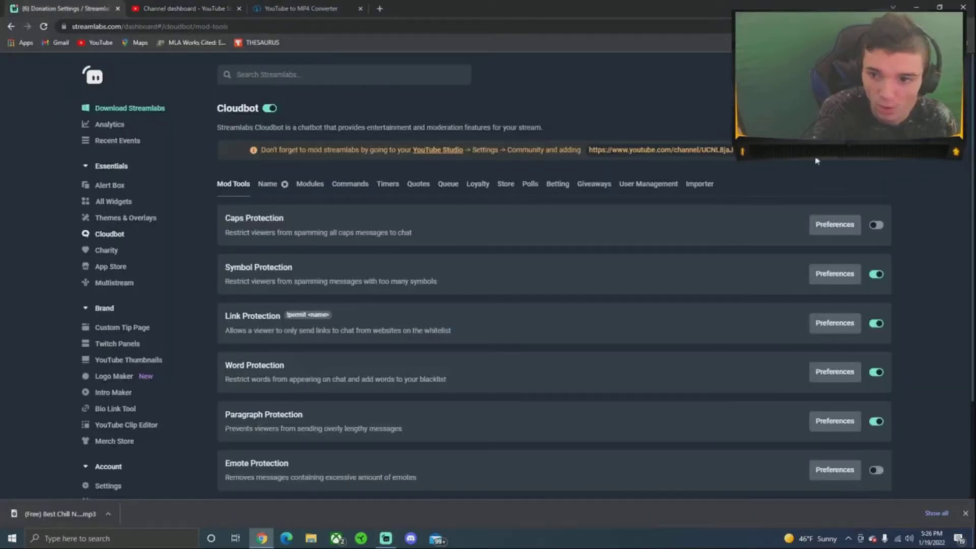
left_click_drag(588, 150, 806, 161)
Step: Bring Chrome back over Streamlabs Desktop and recheck the YouTube Studio moderators list
left_click(386, 538)
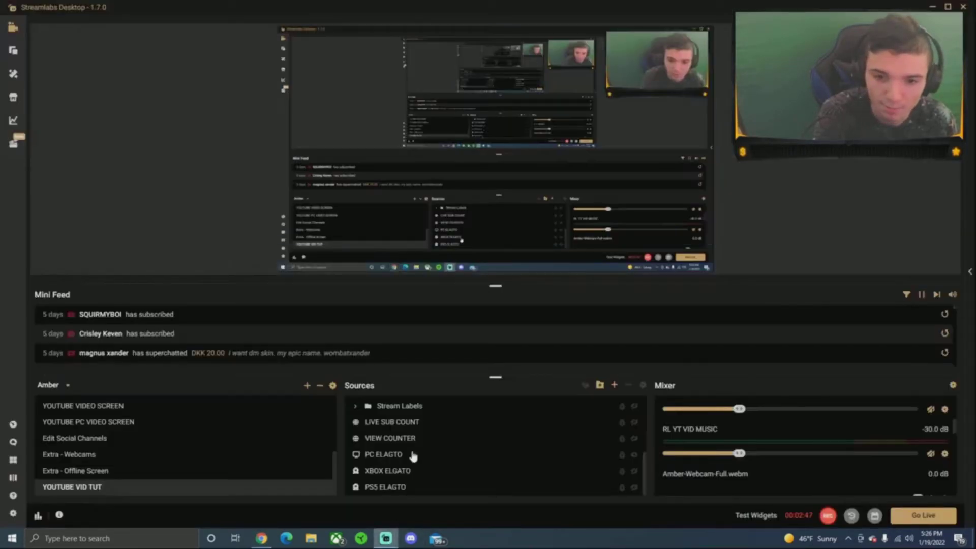
left_click(261, 538)
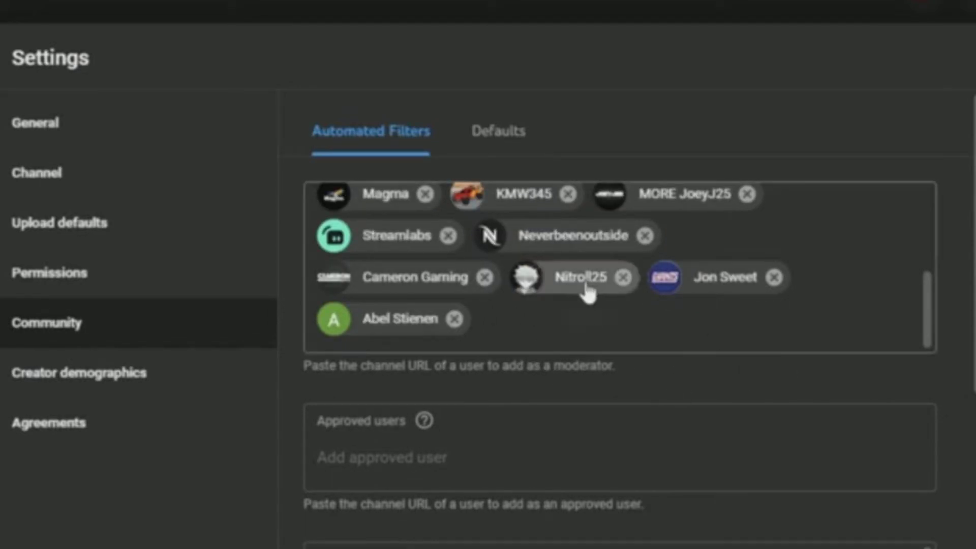
scroll(584, 283, "up", 5)
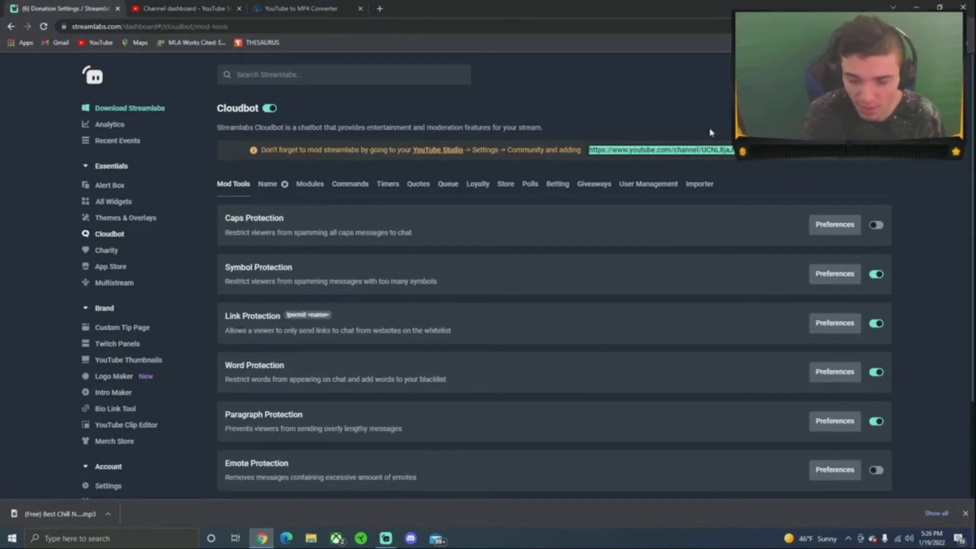
Step: Browse Cloudbot's Name, Modules, Commands and Timers tabs
left_click(273, 190)
left_click(311, 188)
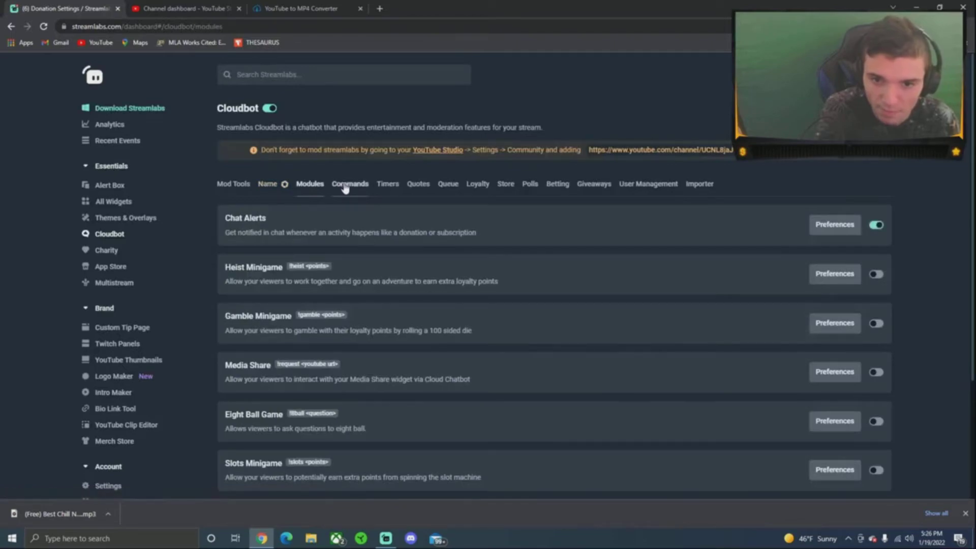
scroll(667, 307, "down", 2)
scroll(642, 339, "up", 2)
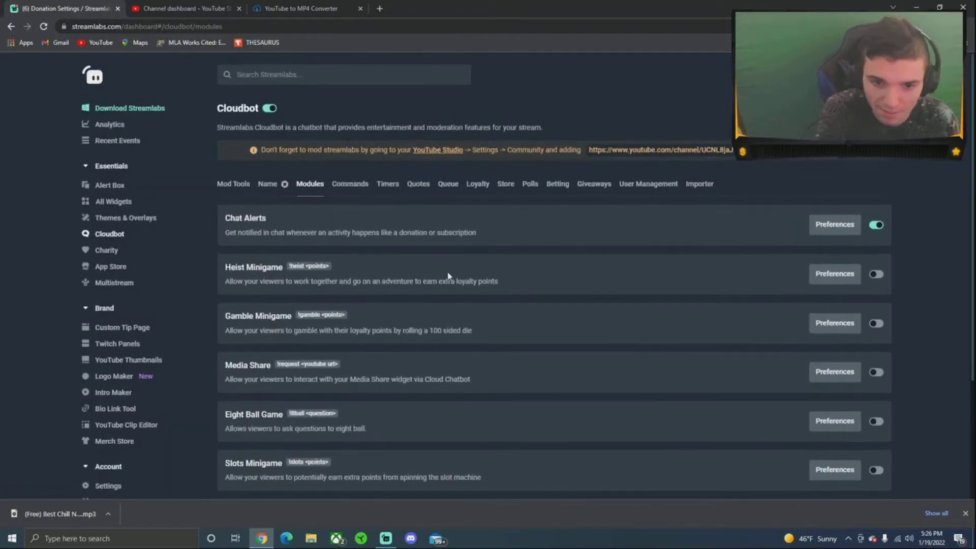
left_click(359, 190)
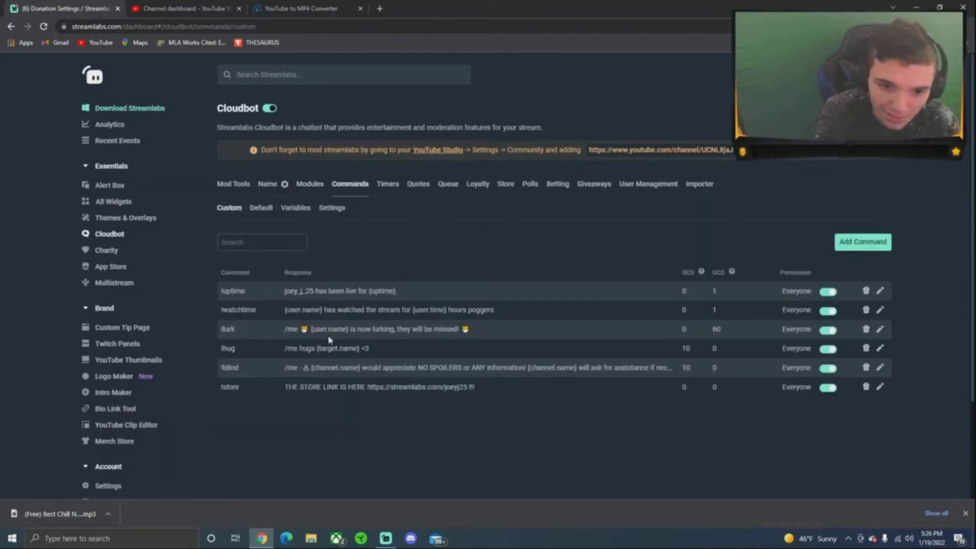
left_click(395, 186)
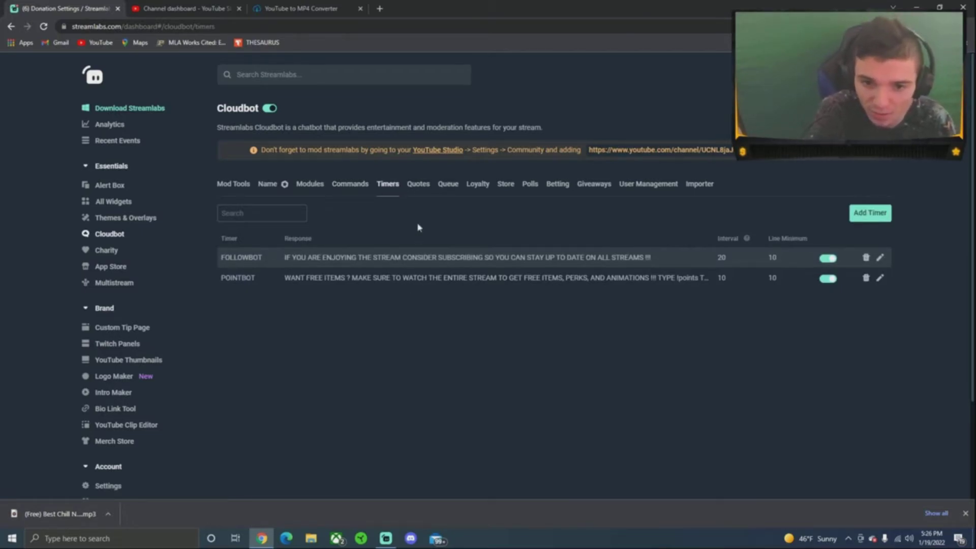
Step: View Quotes, then rank Loyalty users by points, highest first (top 47695)
left_click(420, 187)
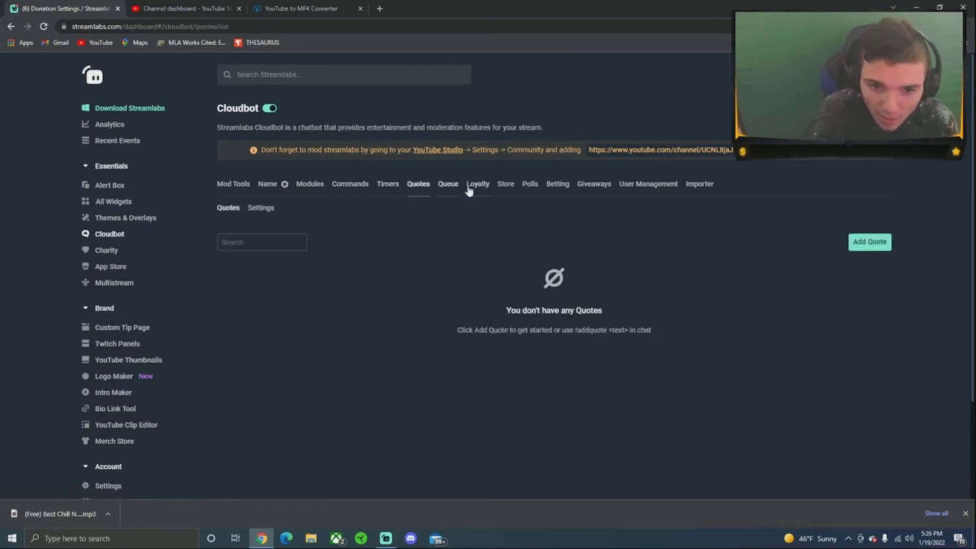
left_click(470, 187)
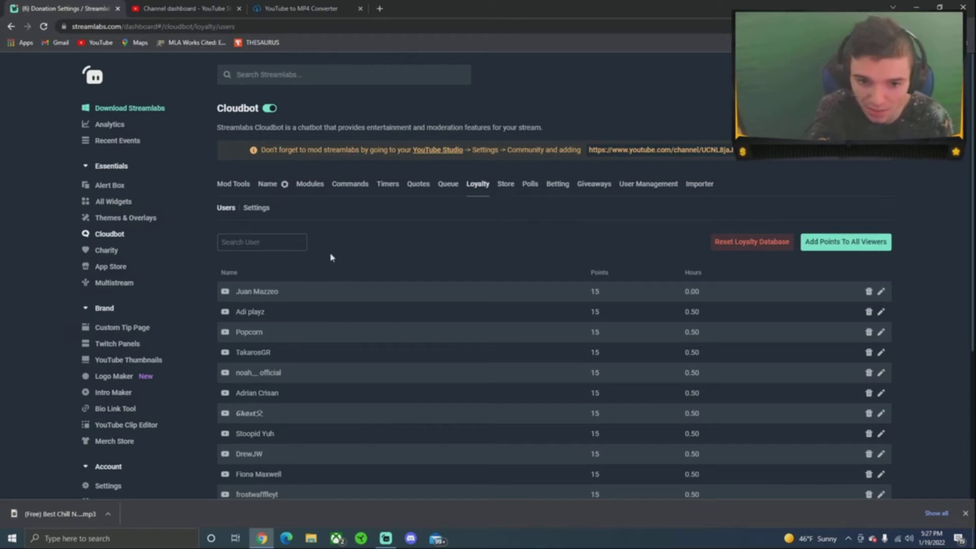
left_click(600, 273)
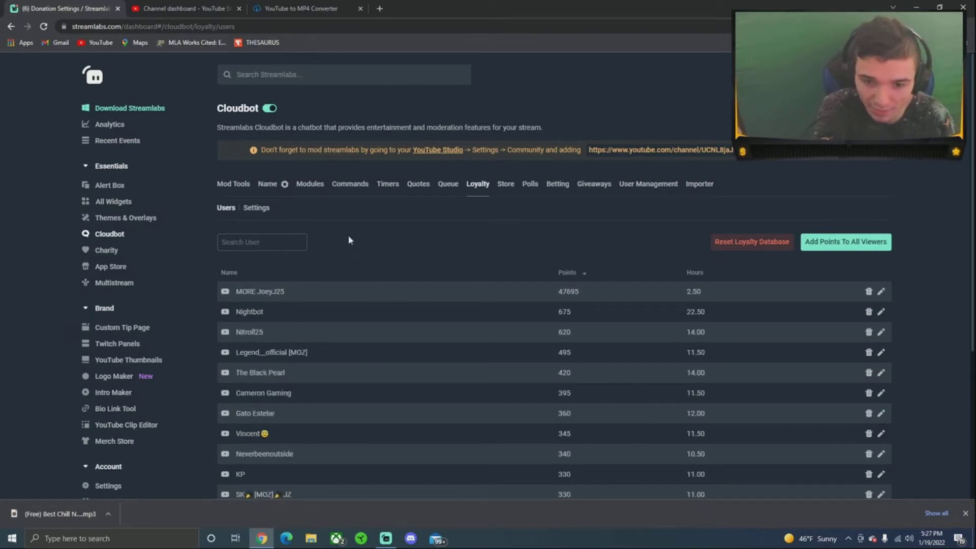
Step: Scroll through the loyalty Store rewards and the Polls page, ending on Mod Tools
left_click(512, 192)
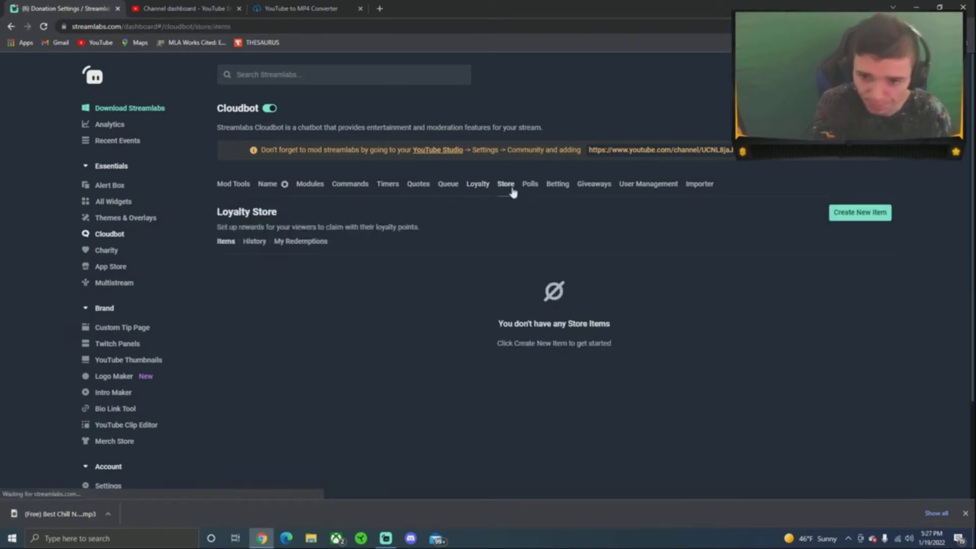
scroll(503, 267, "down", 3)
scroll(503, 267, "up", 3)
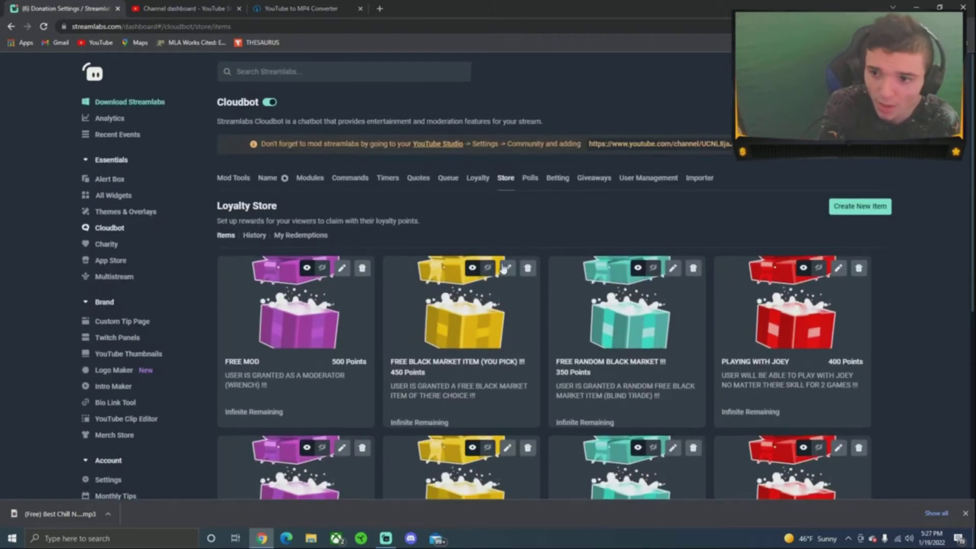
scroll(452, 312, "down", 4)
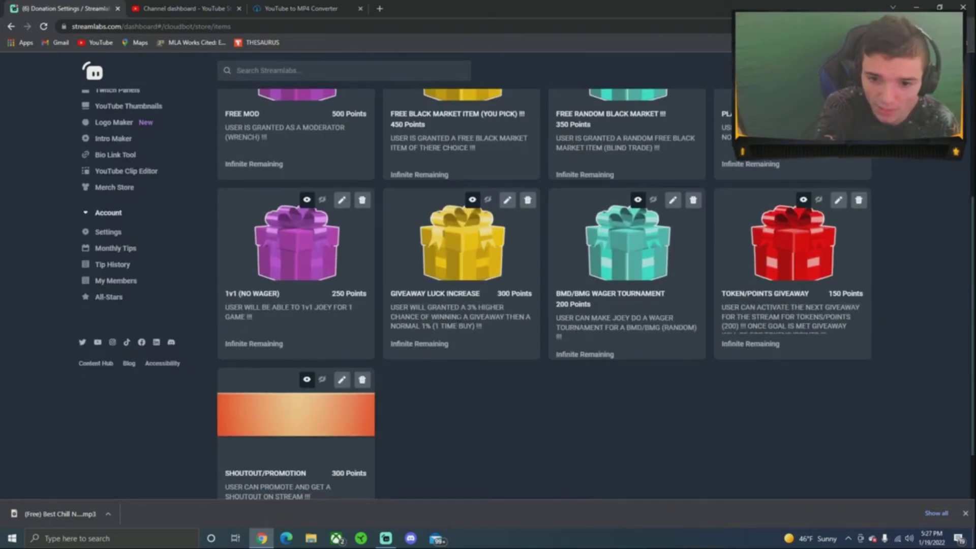
scroll(492, 333, "up", 5)
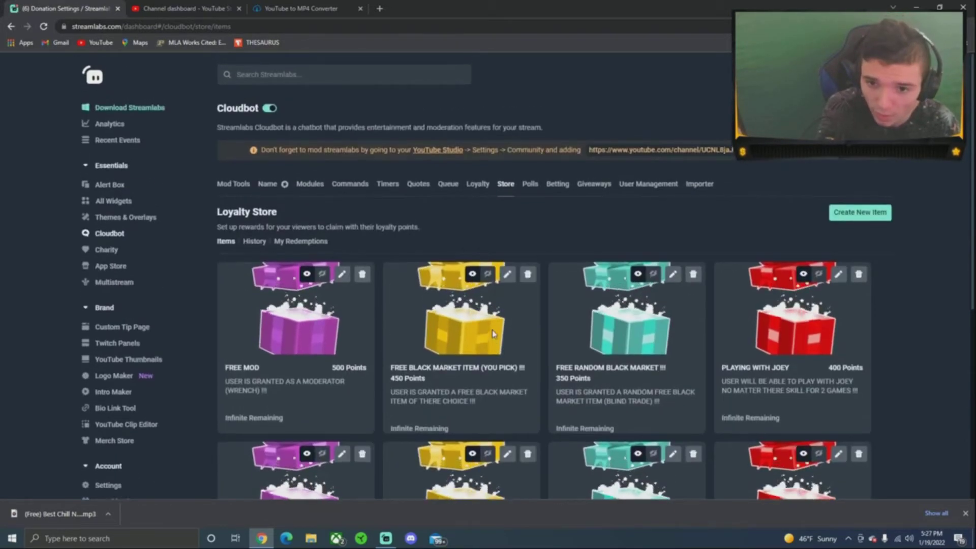
left_click(527, 187)
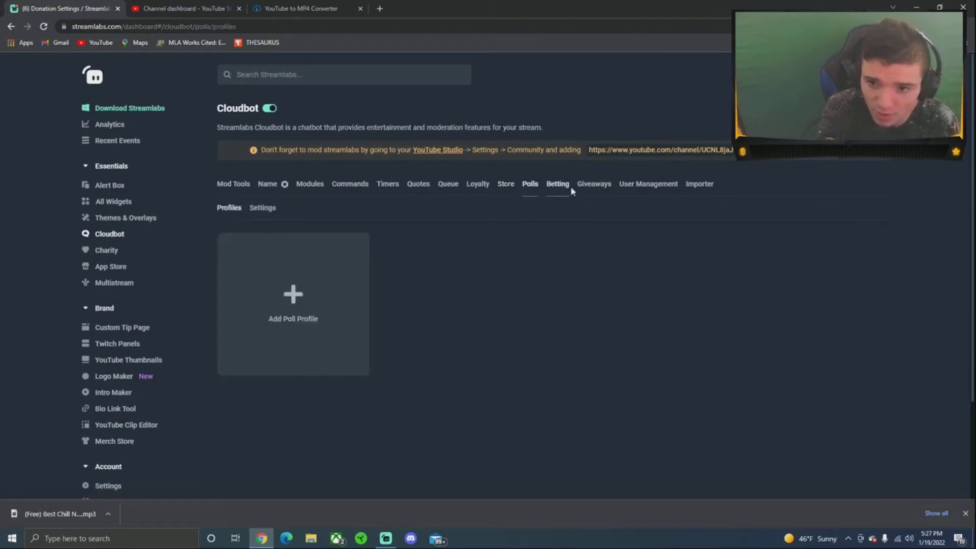
left_click(234, 188)
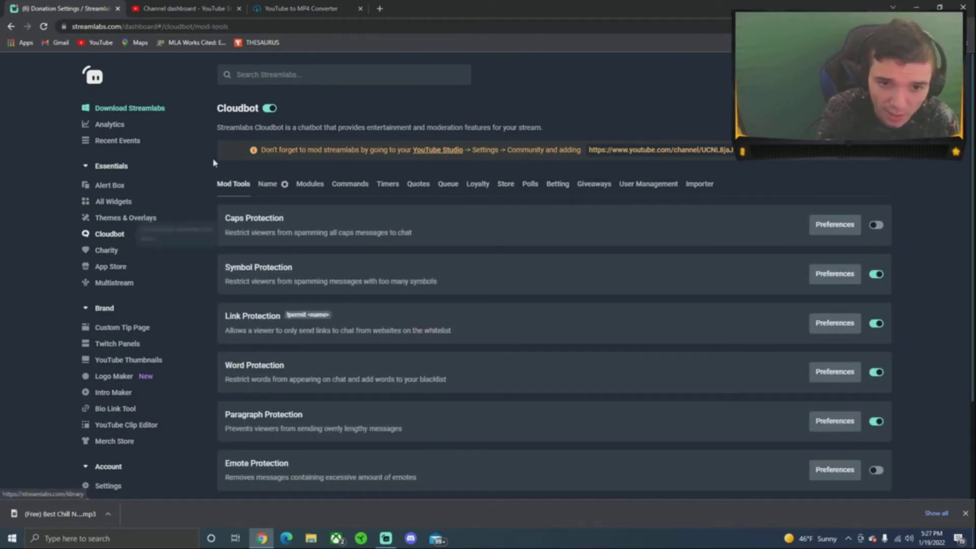
left_click(208, 4)
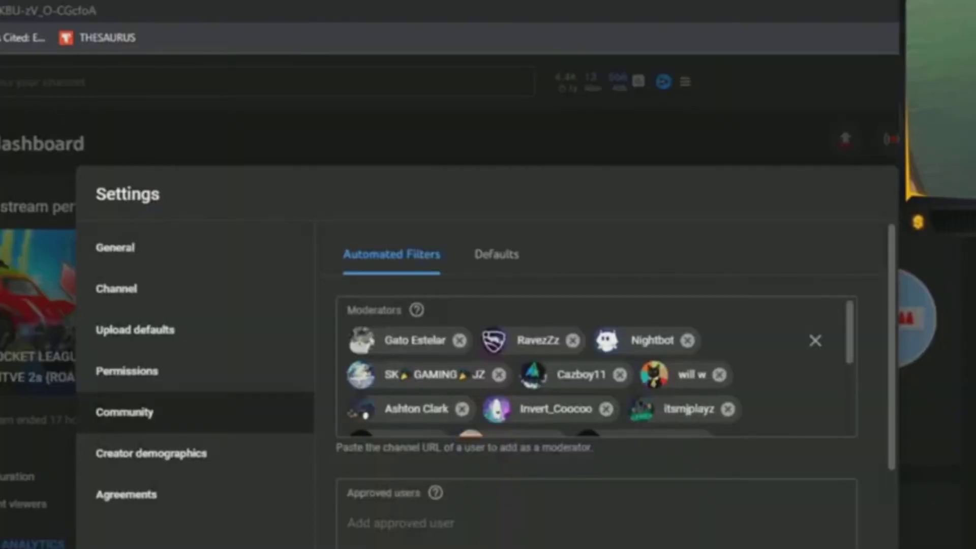
left_click(68, 4)
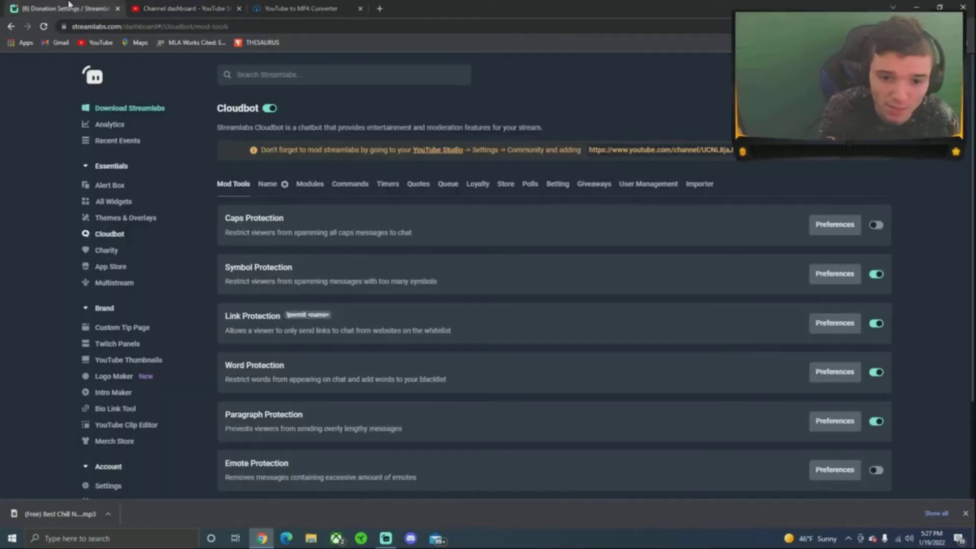
left_click(386, 539)
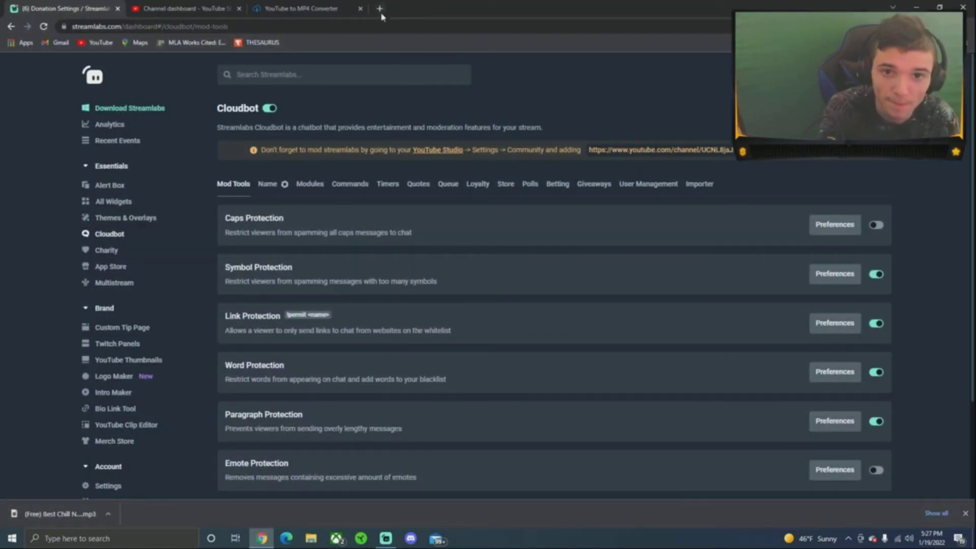
Step: Search the web for 'chATBOT' from a new browser tab
left_click(379, 8)
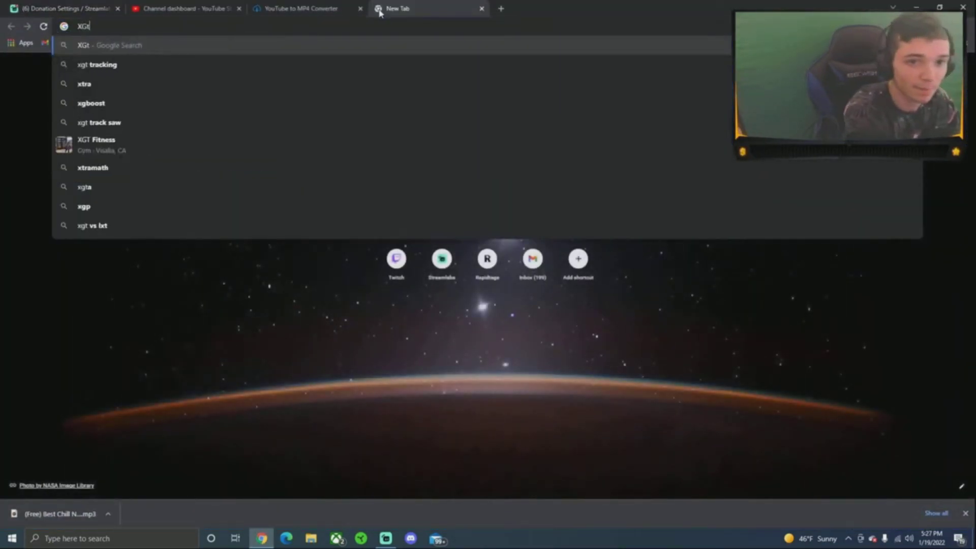
type("c")
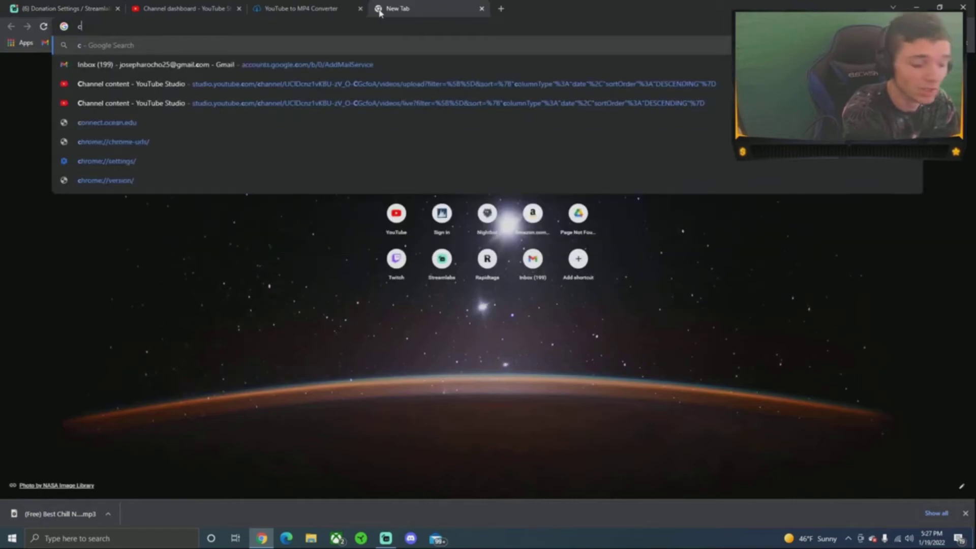
type("hATBO")
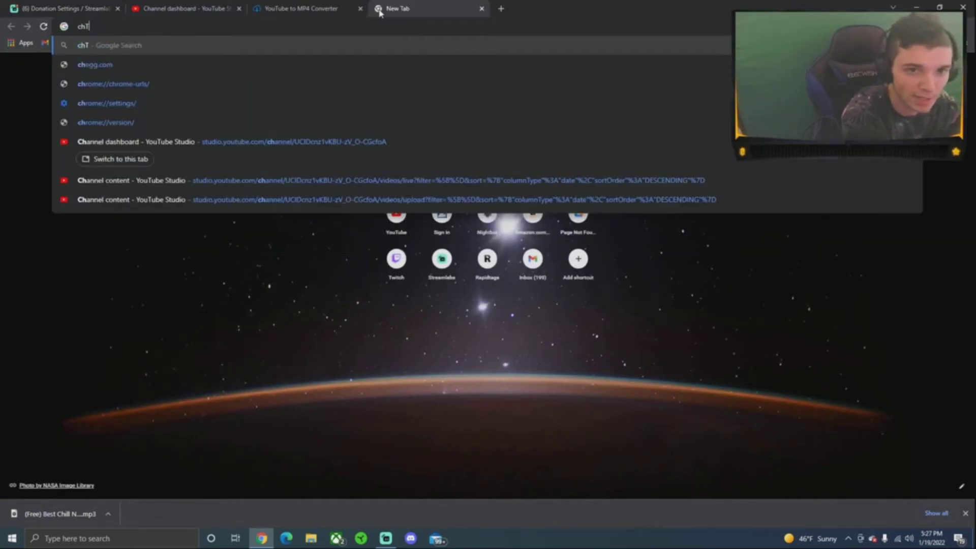
type("T")
key("Return")
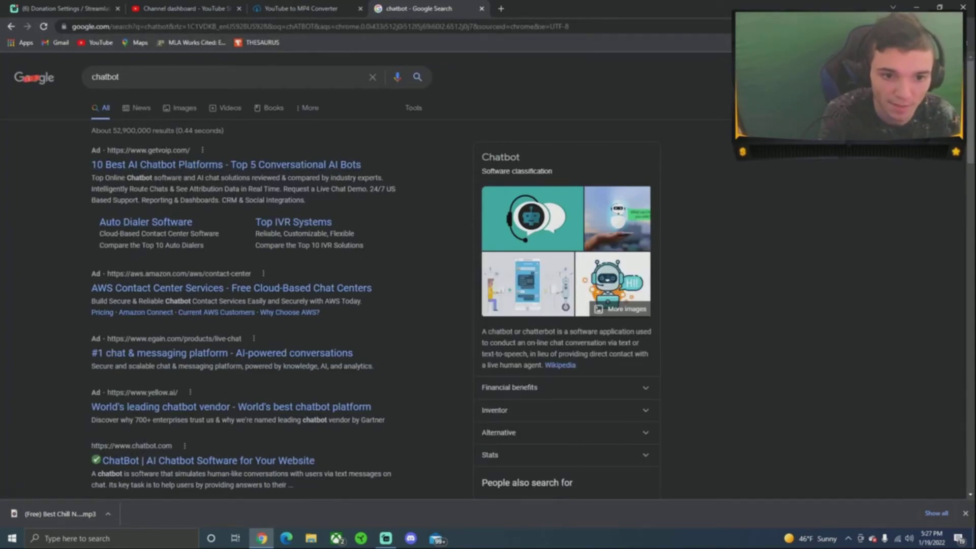
scroll(194, 205, "down", 1)
scroll(106, 116, "up", 1)
Step: Refine the search to 'chatbot STREAMLABS' and open the Streamlabs Chatbot result
left_click(145, 77)
key("alt+space")
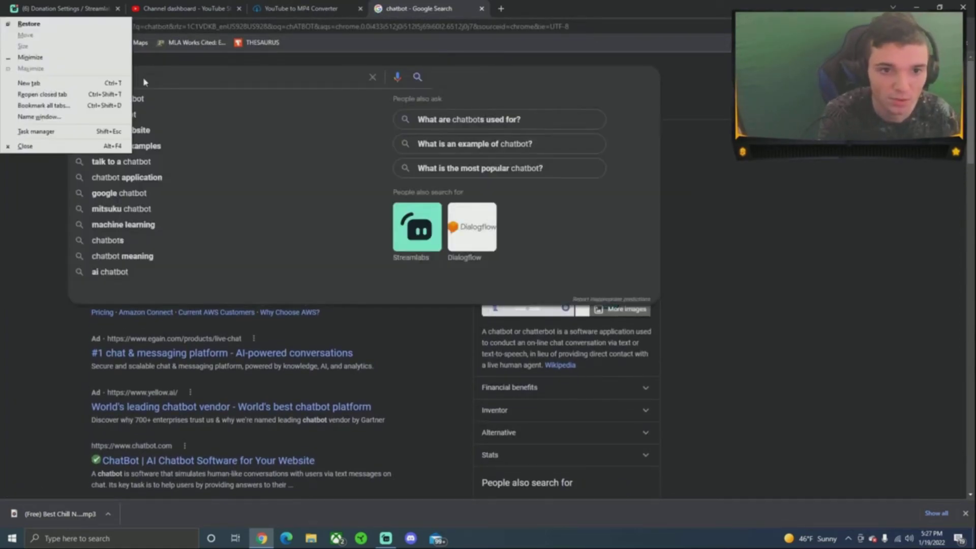
key("Escape")
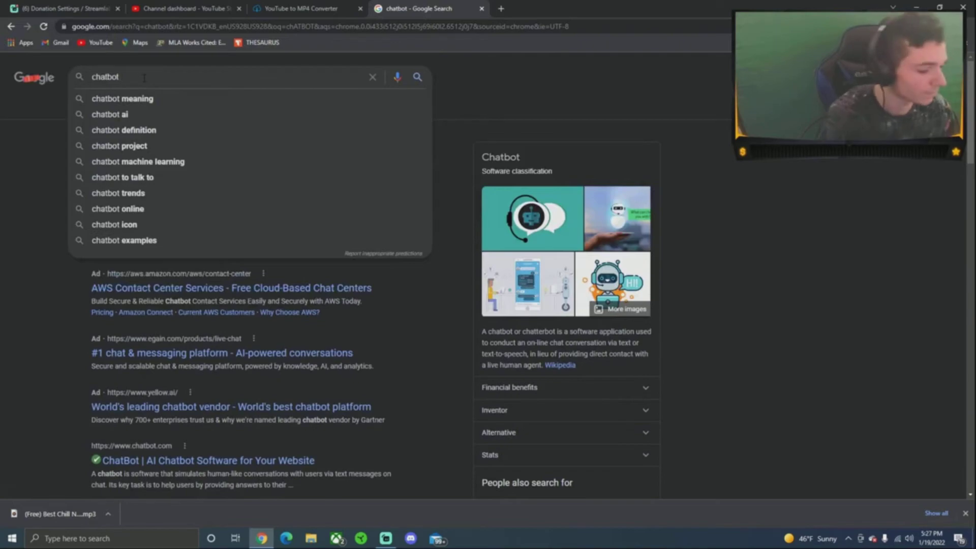
type("STREAMLABS")
key("Return")
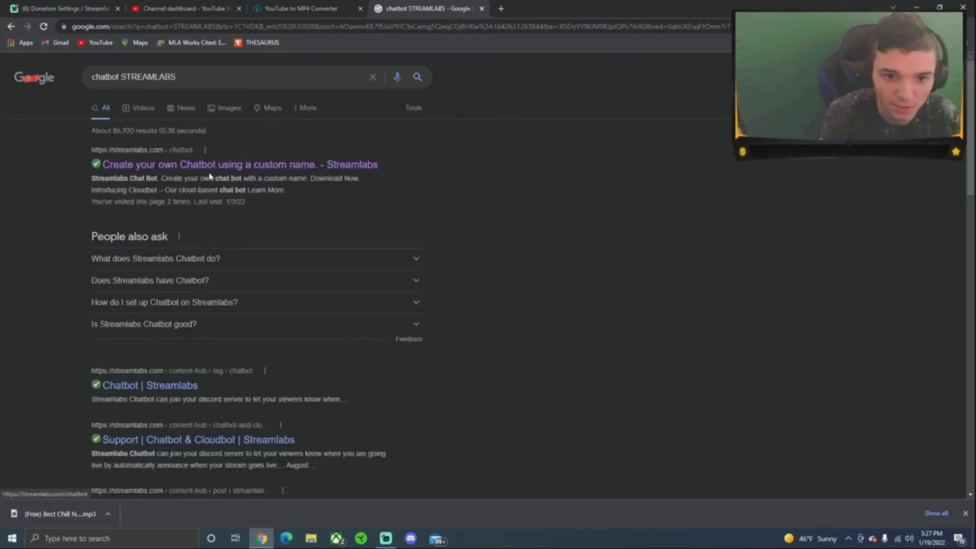
left_click(222, 164)
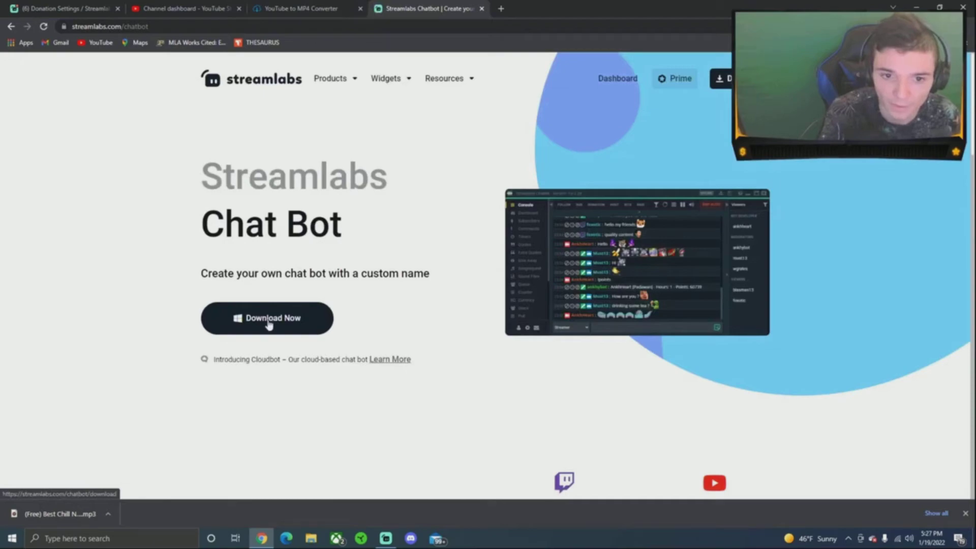
Step: Switch to the YouTube to MP4 Converter tab, then the YouTube Studio tab
left_click(305, 9)
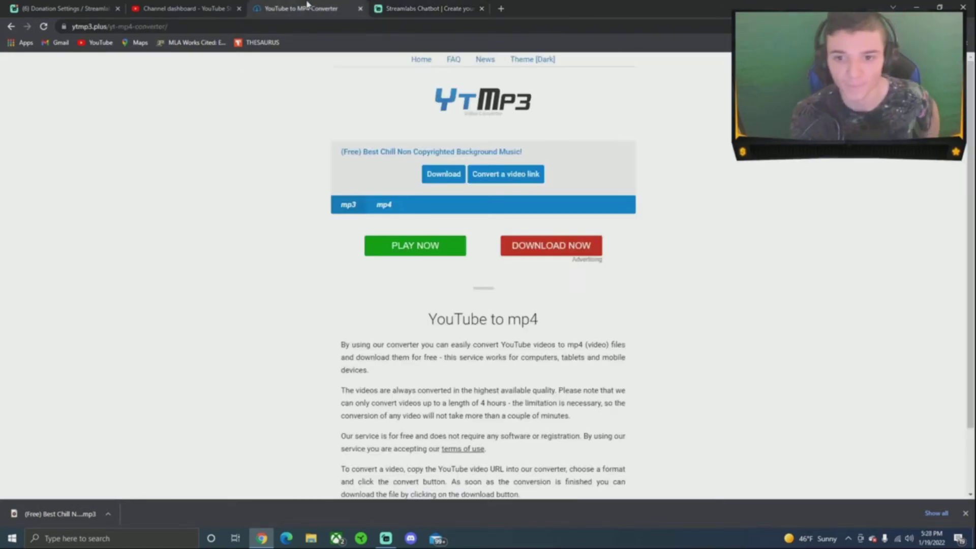
left_click(199, 7)
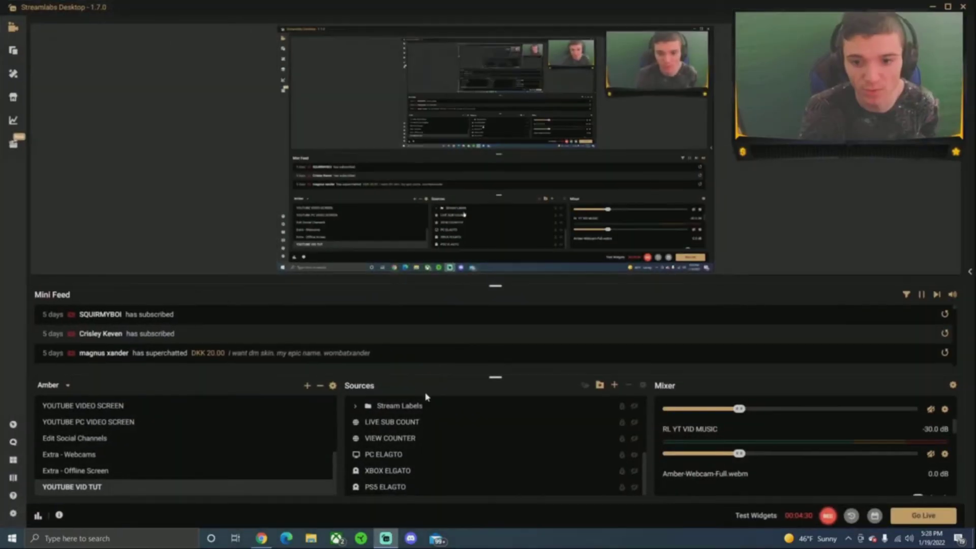